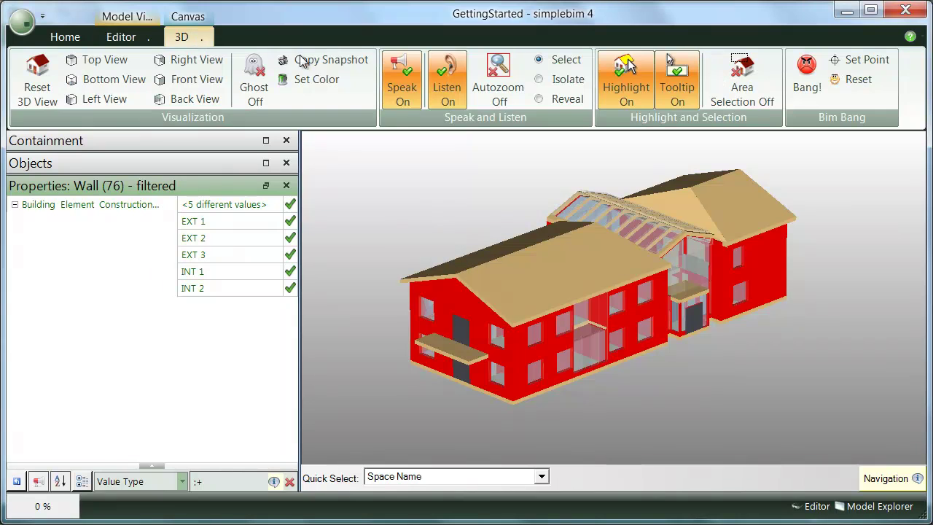
Step: Isolate the walls of each construction type in 3D one by one: EXT 1, EXT 2, EXT 3, INT 1 and INT 2
left_click(540, 79)
left_click(231, 221)
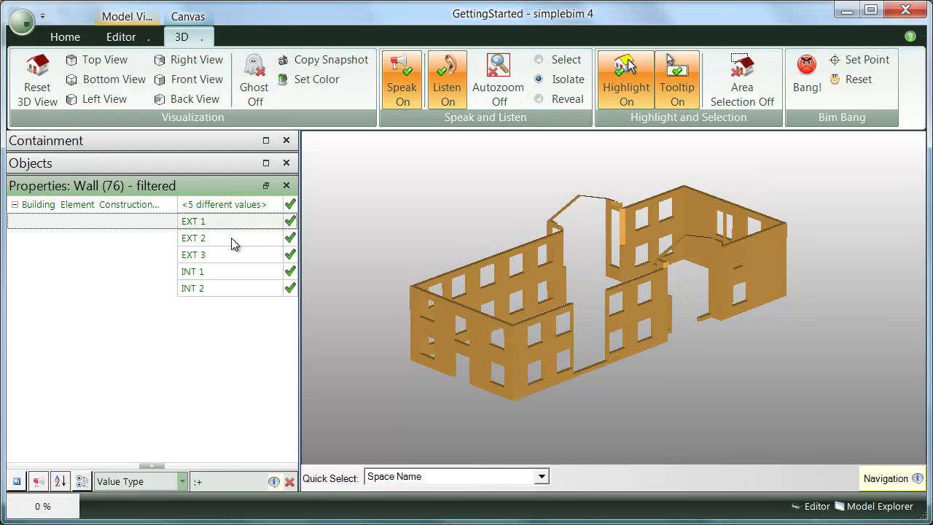
left_click(231, 238)
left_click(230, 255)
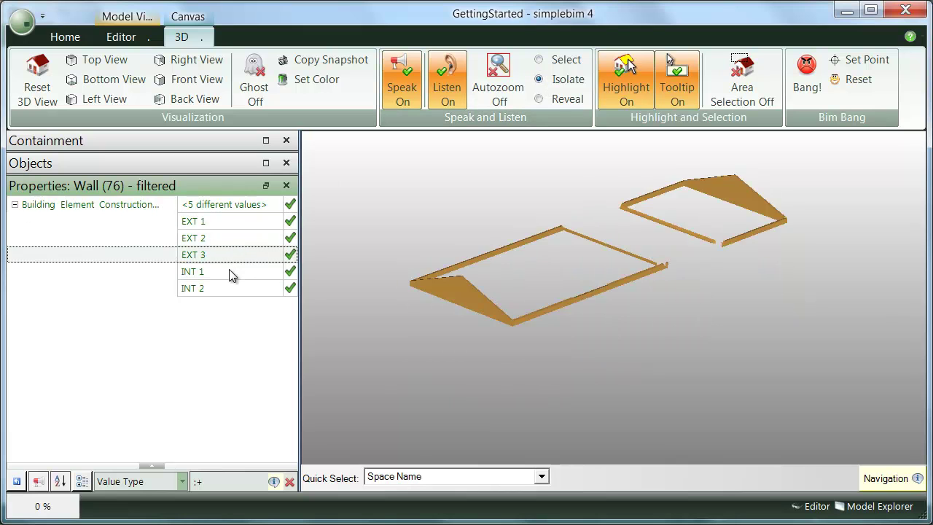
left_click(229, 270)
left_click(233, 289)
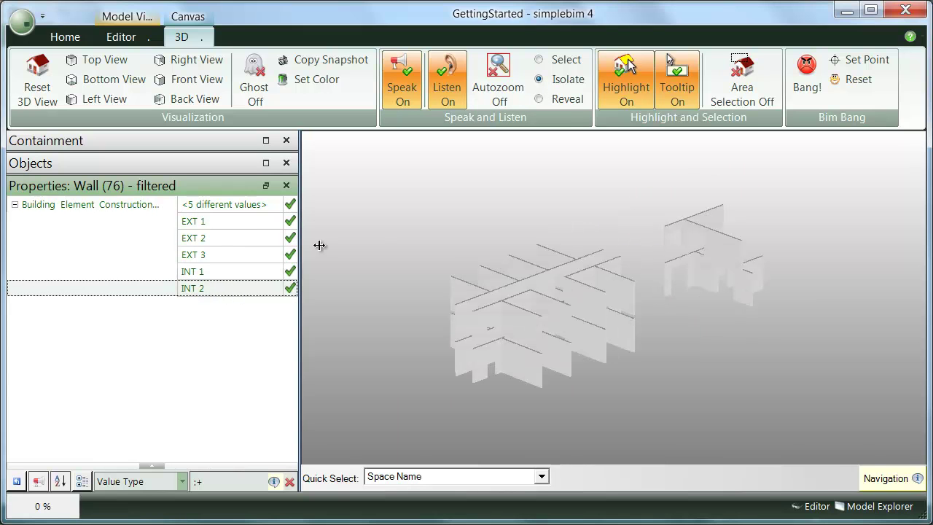
Step: Clear the selection and show all objects of the building in the 3D view again
left_click(387, 214)
right_click(386, 213)
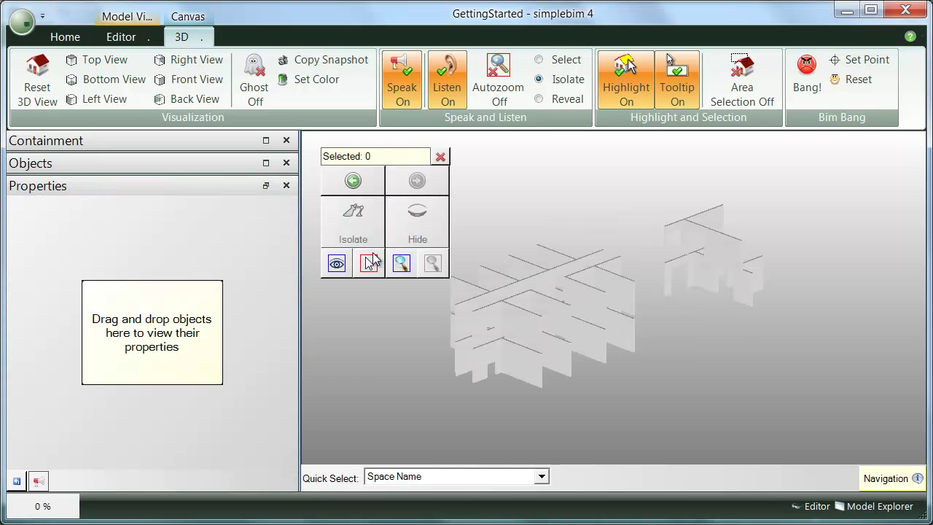
left_click(337, 262)
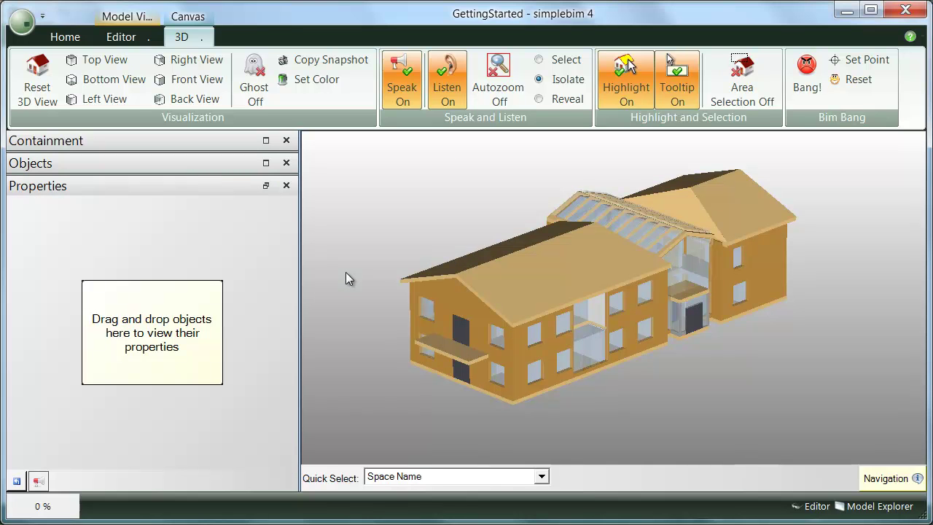
Step: Switch the 3D response mode to Reveal, select the Wall object class and show its properties in the enlarged palette
left_click(539, 99)
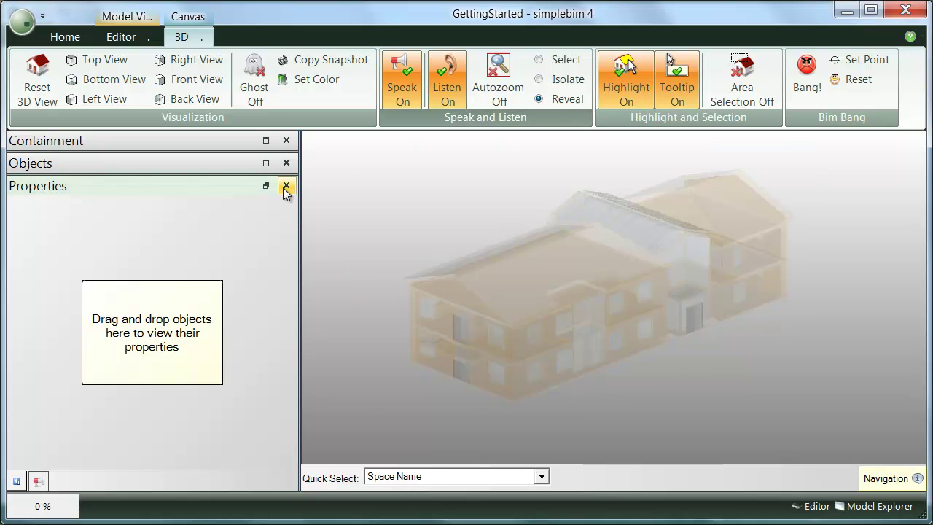
left_click(266, 185)
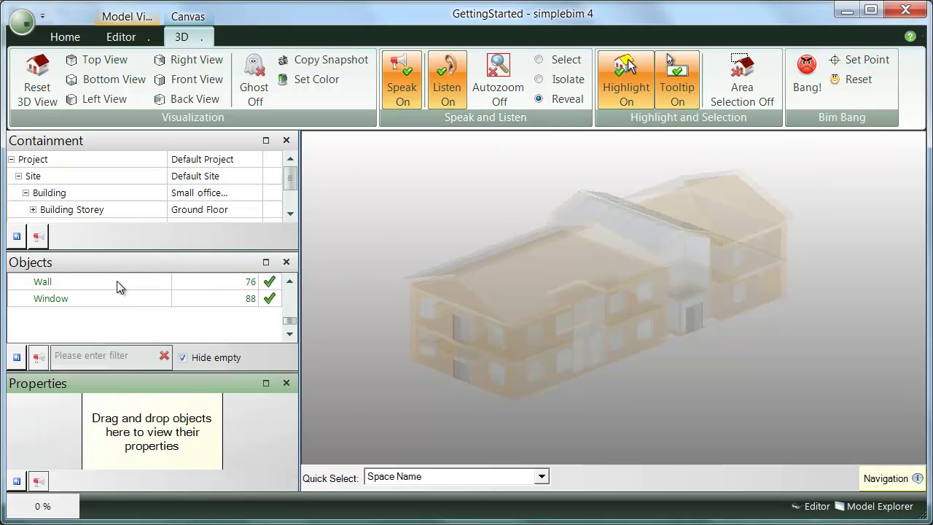
left_click(116, 281)
left_click(264, 309)
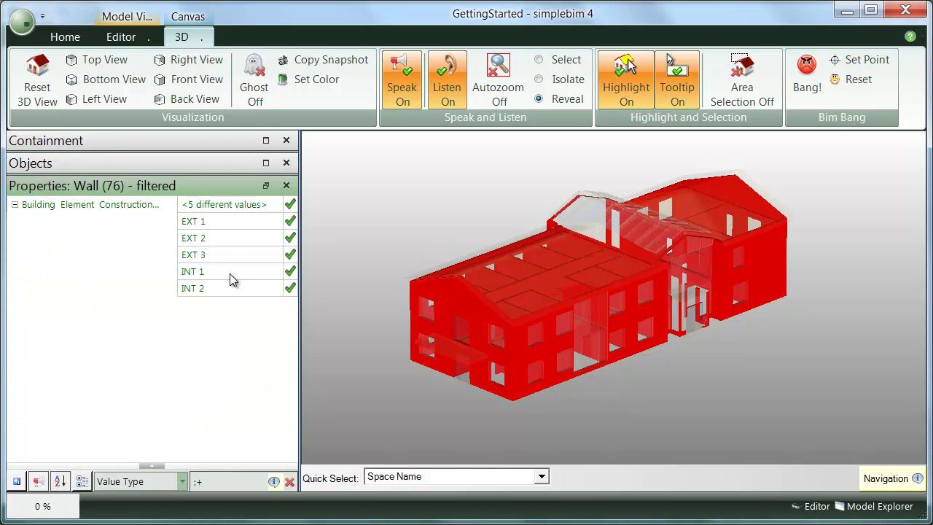
Step: Reveal the EXT 1 walls, turn Autozoom on, and reveal the EXT 2 and EXT 3 walls in turn
left_click(233, 226)
left_click(492, 77)
left_click(248, 238)
left_click(247, 257)
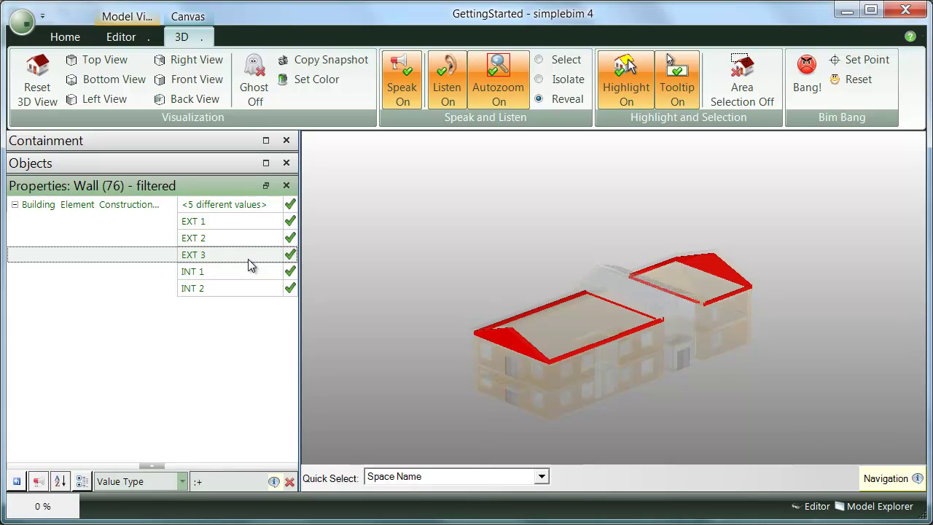
Step: Clear the wall selection and return the 3D response to Select mode with Autozoom off
left_click(374, 268)
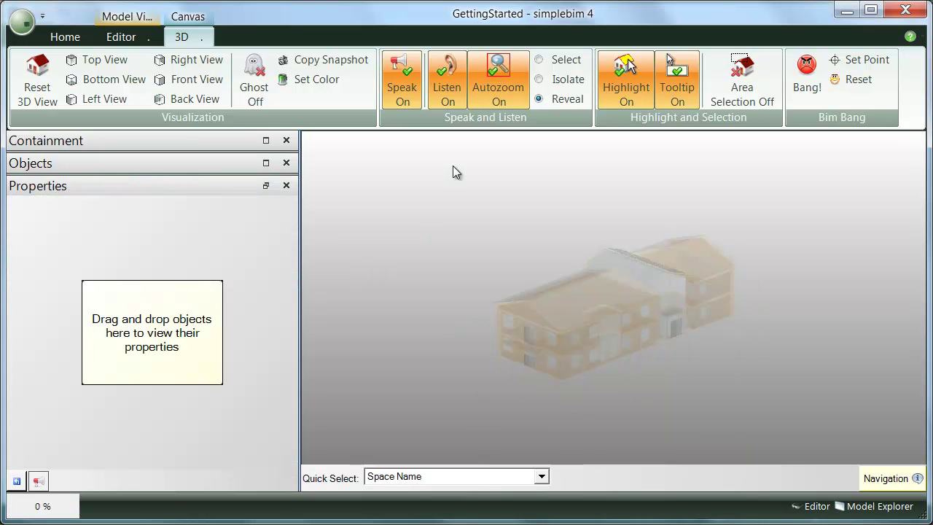
left_click(538, 60)
left_click(500, 80)
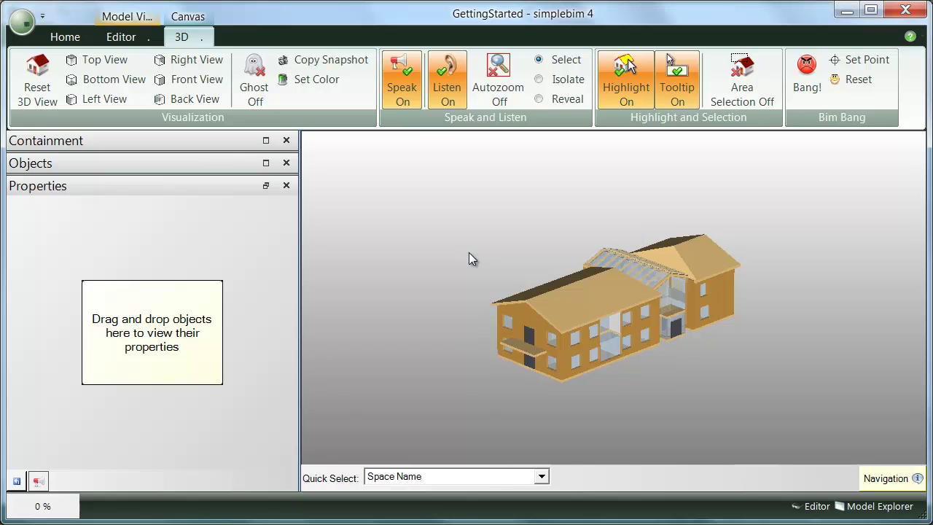
Step: Reimport the recent GettingStarted IFC model without saving the current one
left_click(29, 25)
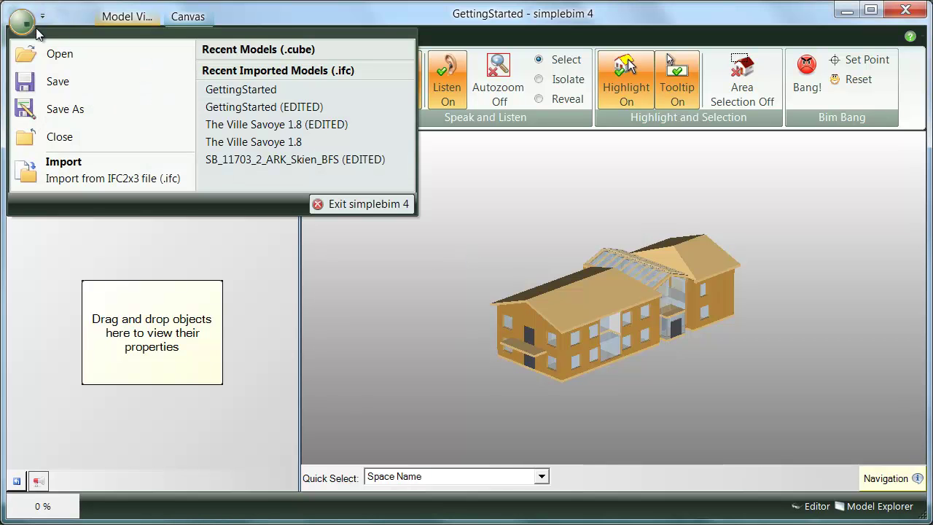
left_click(238, 91)
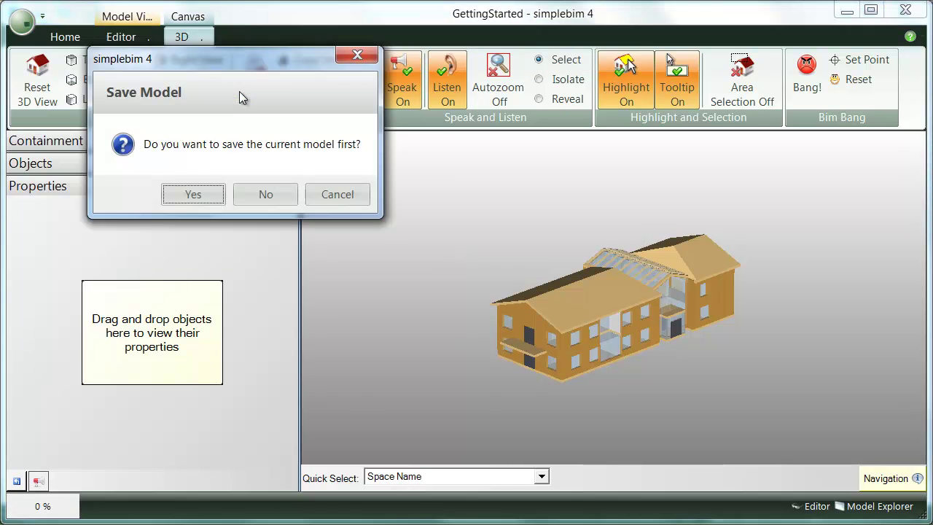
left_click(262, 193)
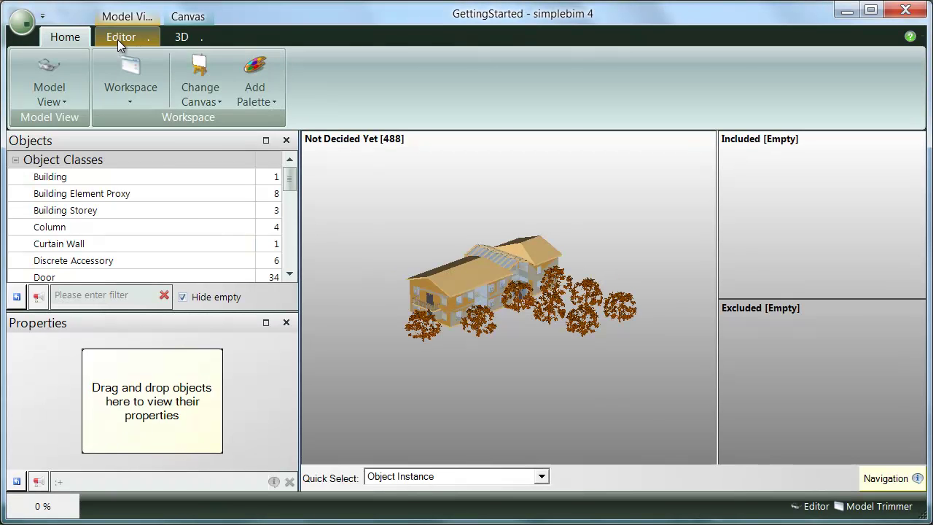
Step: Apply a template from the Projects group to the freshly imported model, accepting that the undo history is cleared
left_click(119, 37)
left_click(129, 94)
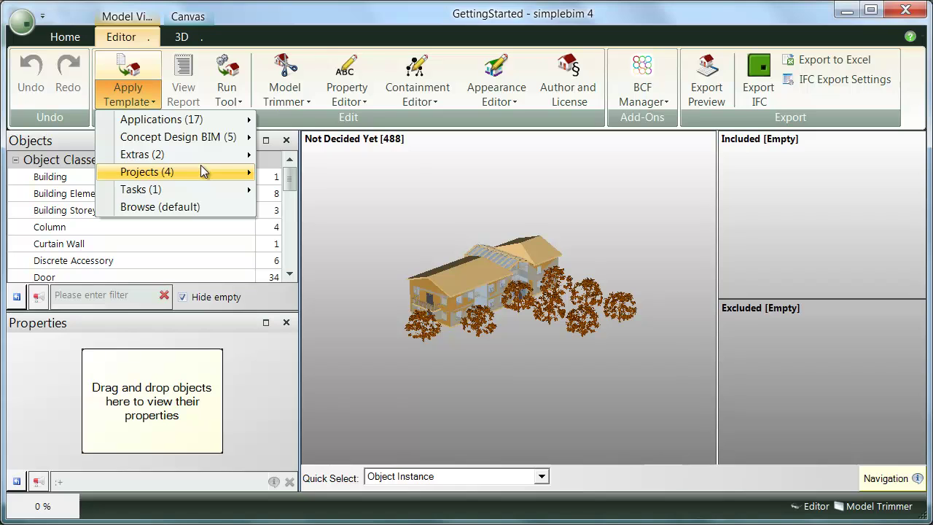
mouse_move(201, 171)
left_click(321, 175)
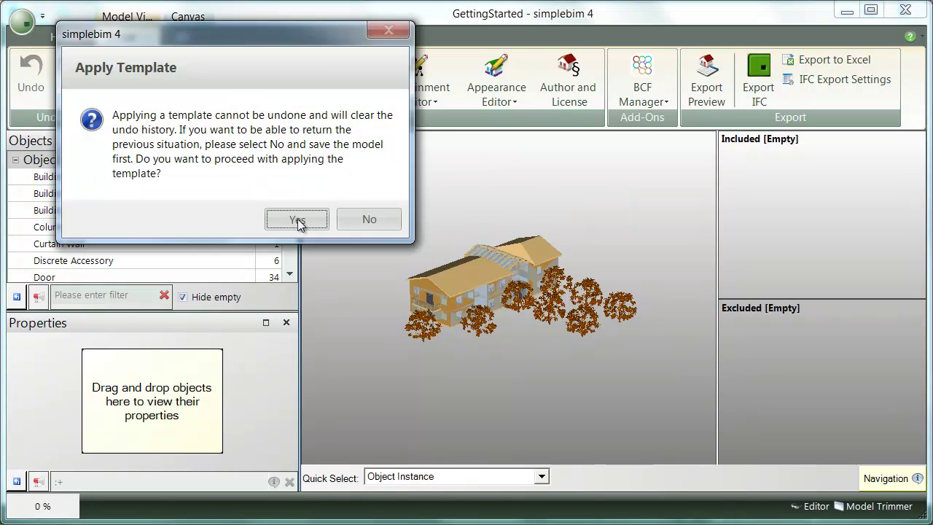
left_click(297, 218)
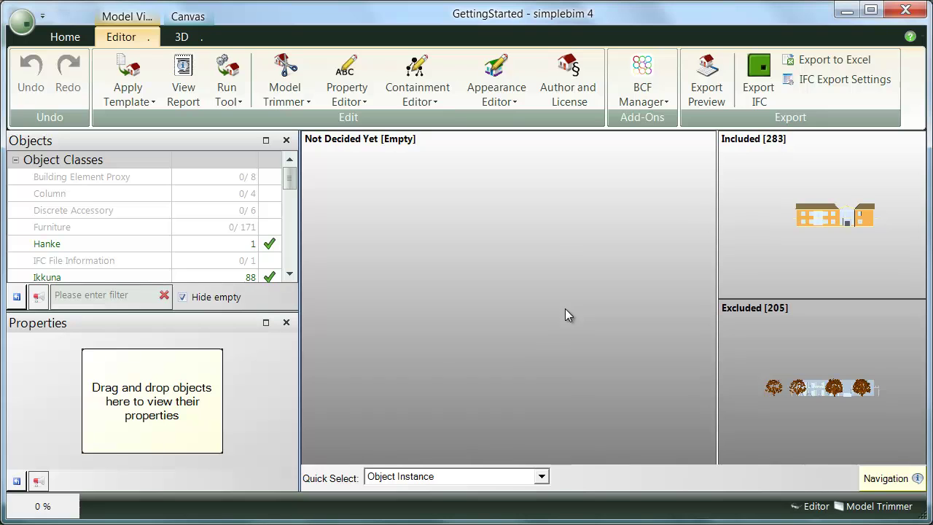
Step: Inspect the included objects and the excluded objects in the main 3D view, ending with the included ones
left_click(758, 252)
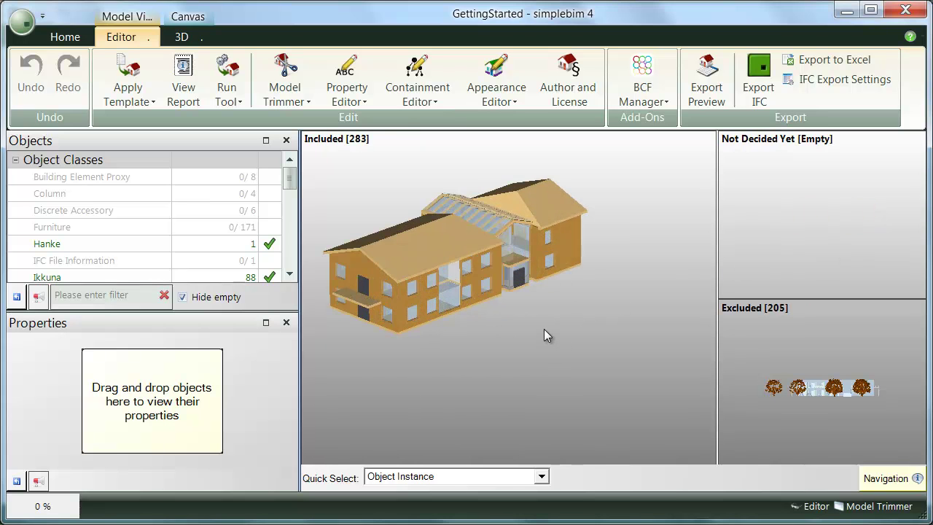
left_click(730, 349)
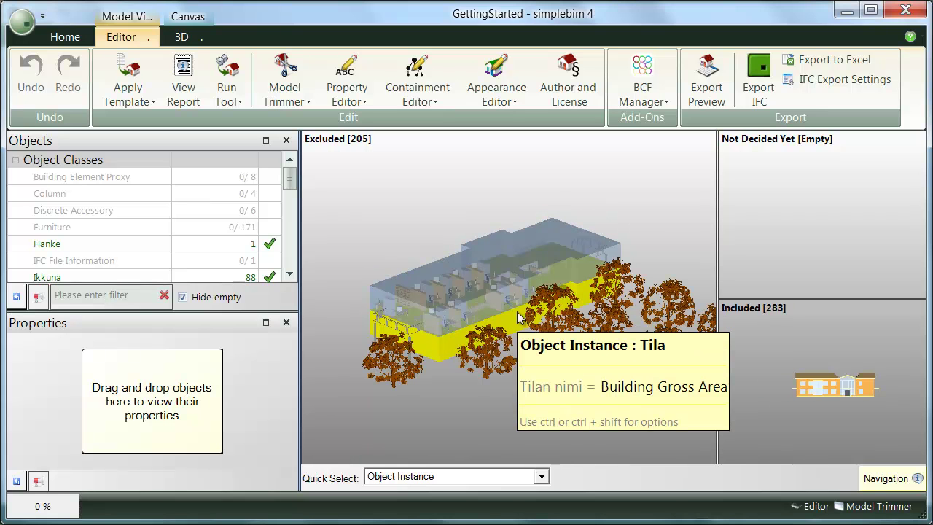
left_click(746, 344)
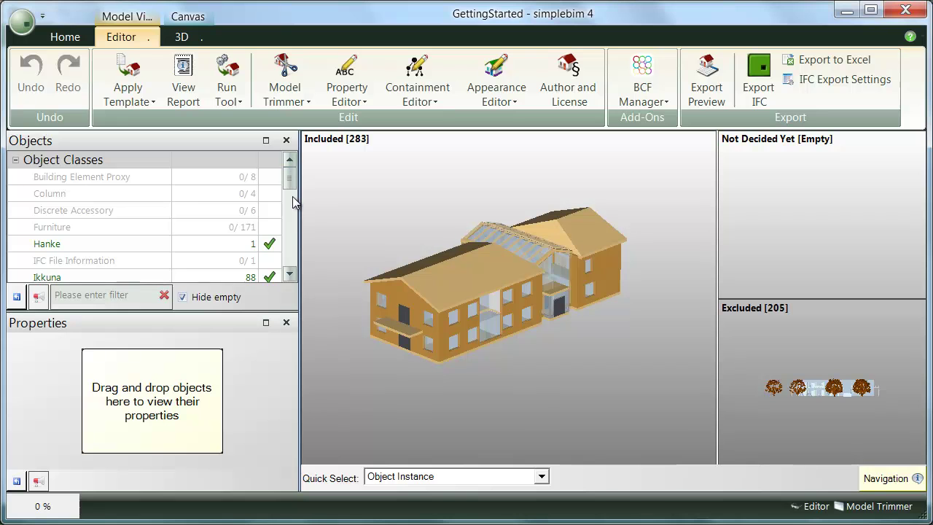
Step: Examine the Rakennetyyppi values of the Seinä object class and the remaining object classes, and clear the selection
left_click_drag(291, 196, 290, 219)
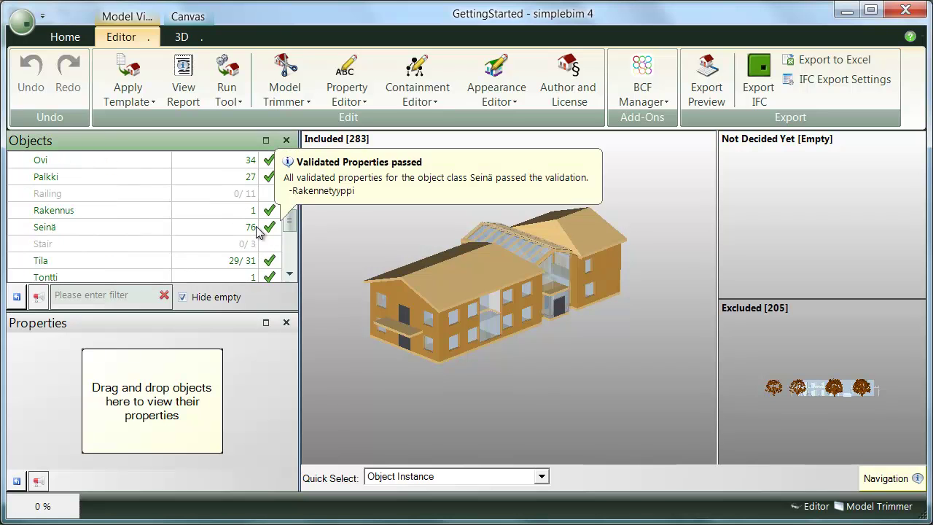
left_click(105, 228)
left_click_drag(289, 364, 290, 399)
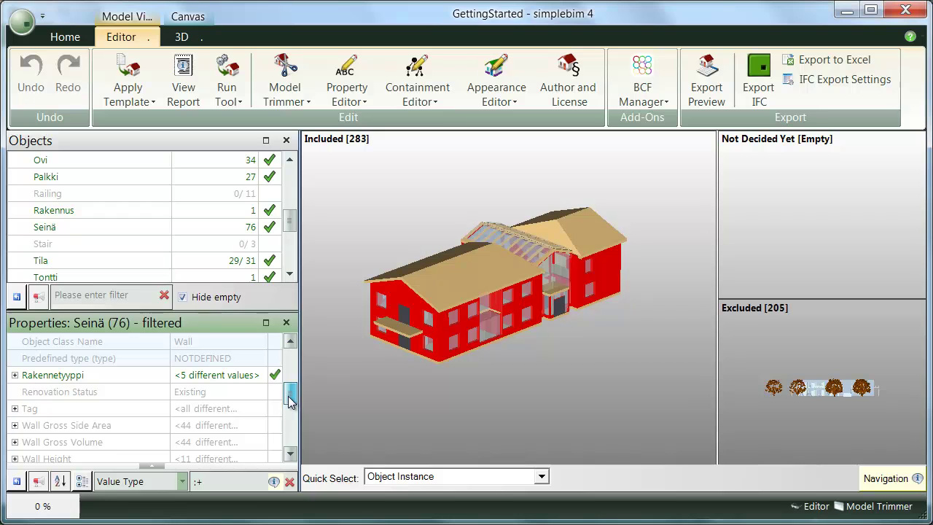
left_click(15, 374)
left_click_drag(291, 382, 291, 395)
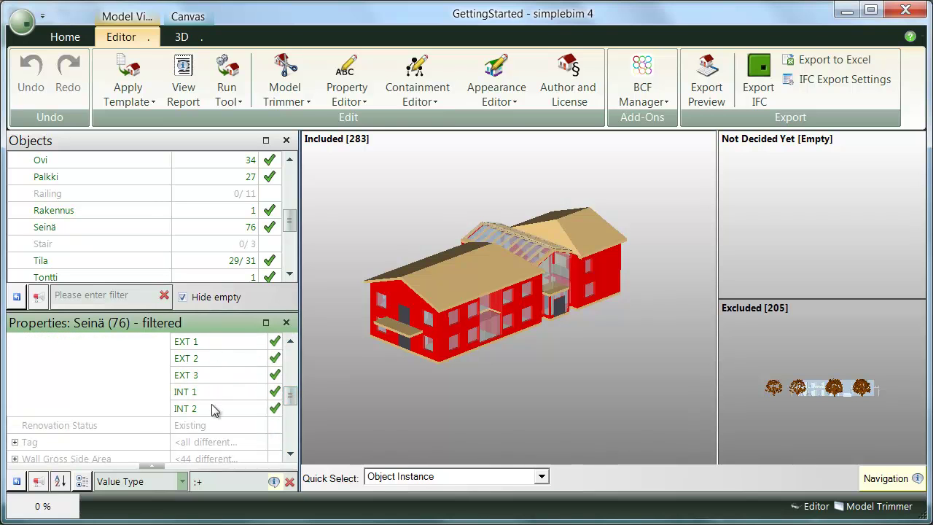
left_click_drag(291, 219, 294, 242)
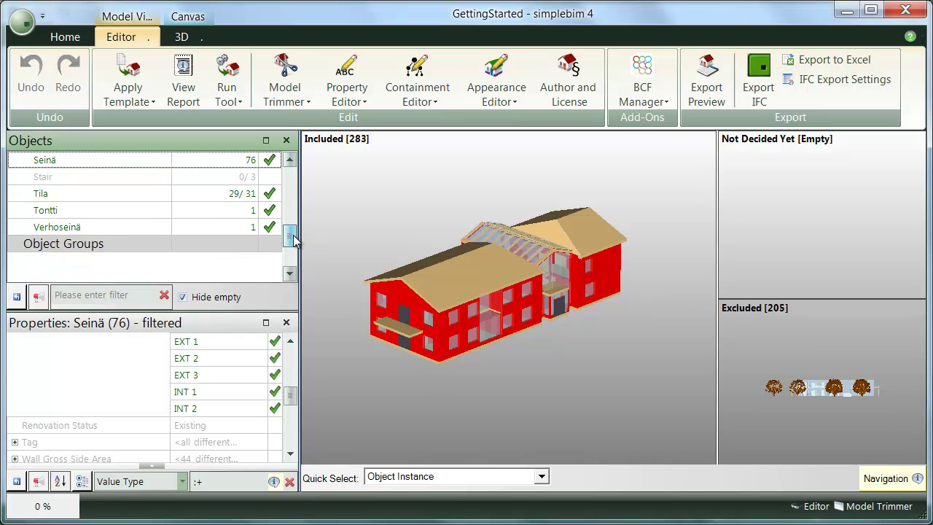
left_click(386, 206)
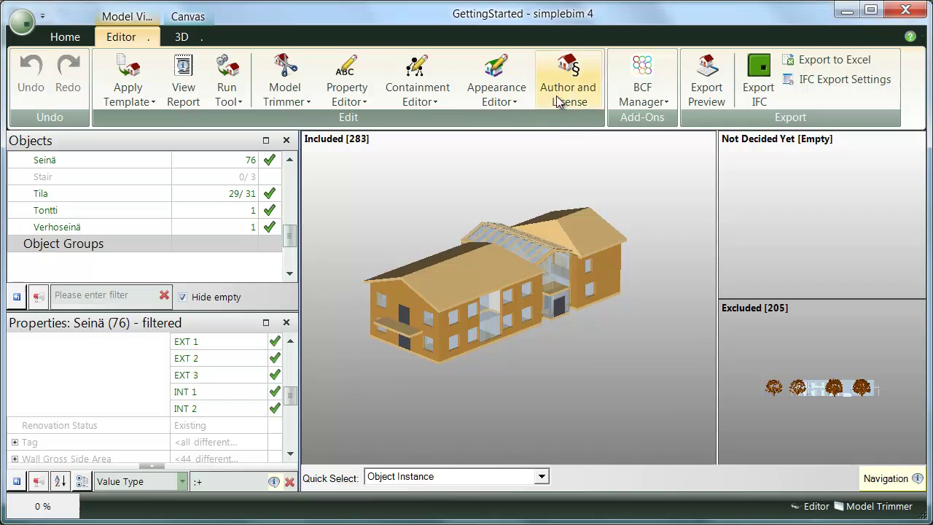
Step: Review the authorized uses, use context and users in the model's author and license information, and accept it
left_click(573, 76)
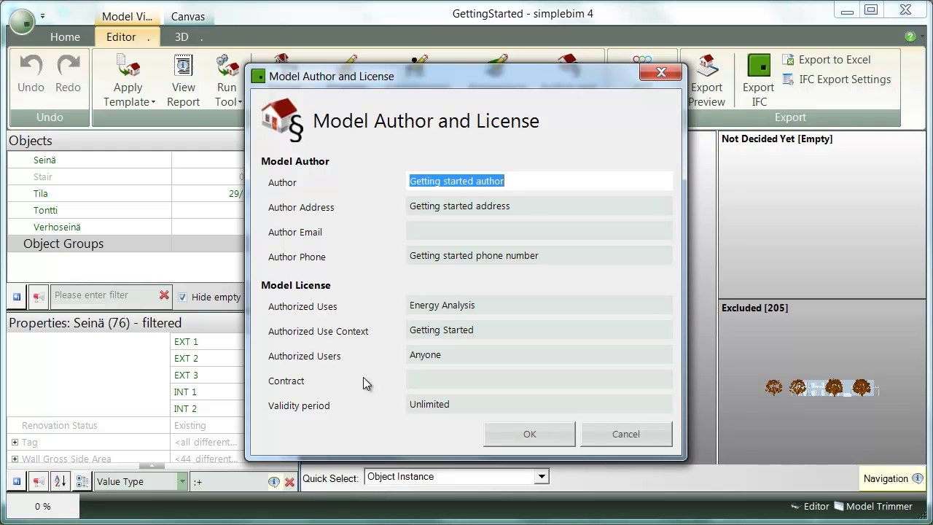
left_click(494, 307)
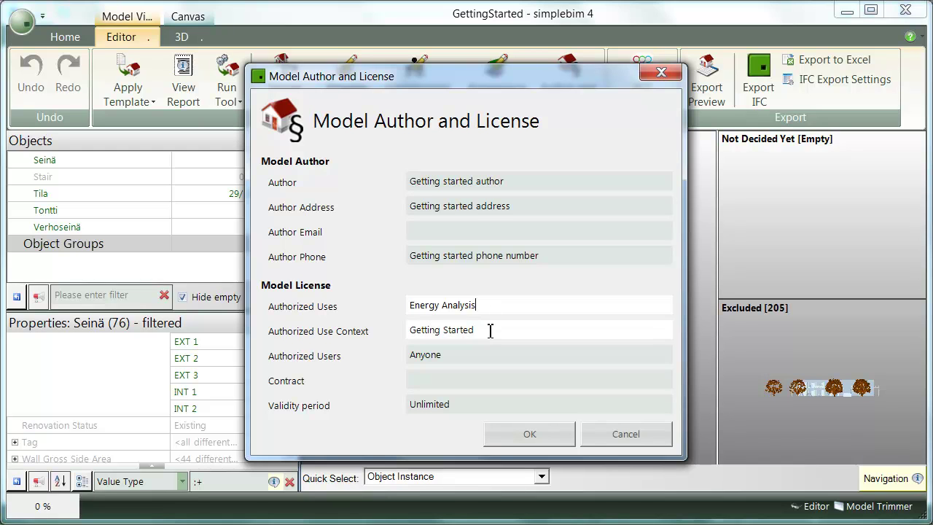
left_click(490, 331)
left_click(482, 355)
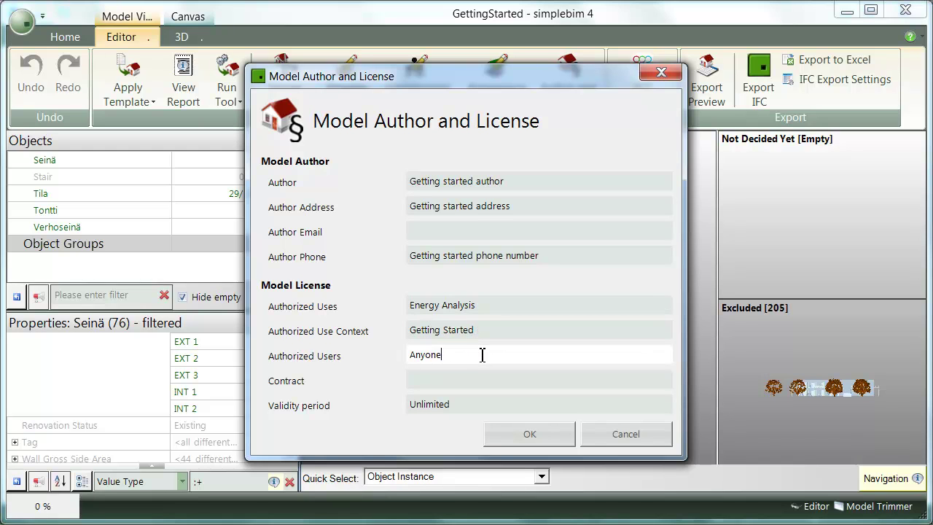
left_click(542, 440)
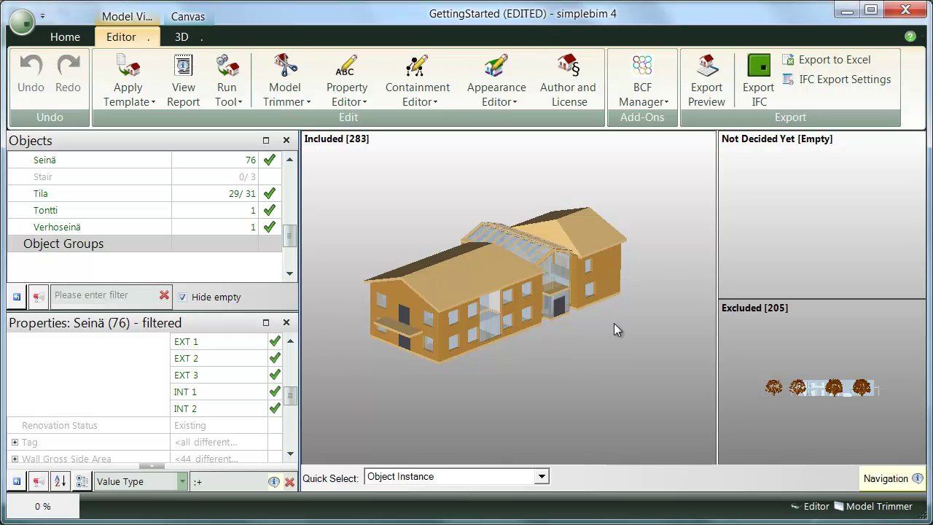
Step: Export the model to IFC as GettingStarted (EDITED).ifc in the Simplebim folder, replacing the existing file
left_click(759, 81)
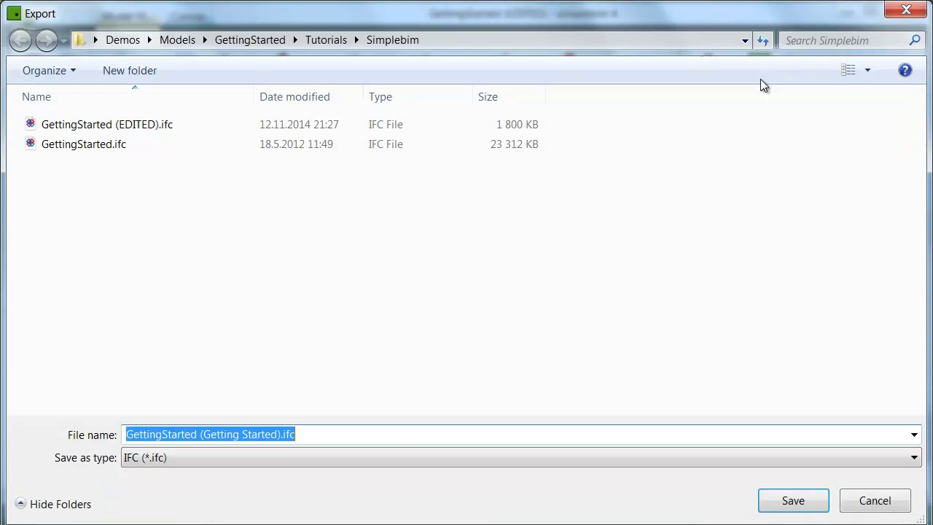
left_click(150, 126)
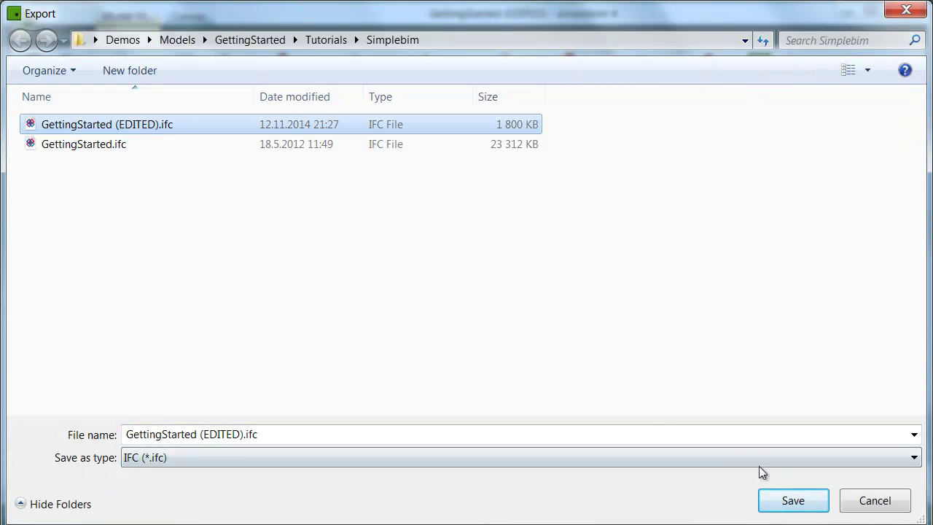
left_click(809, 506)
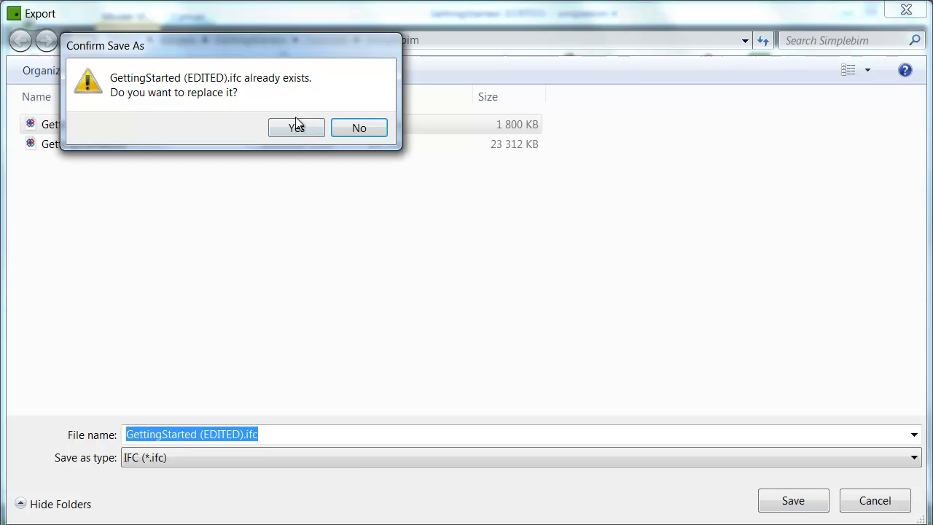
left_click(302, 128)
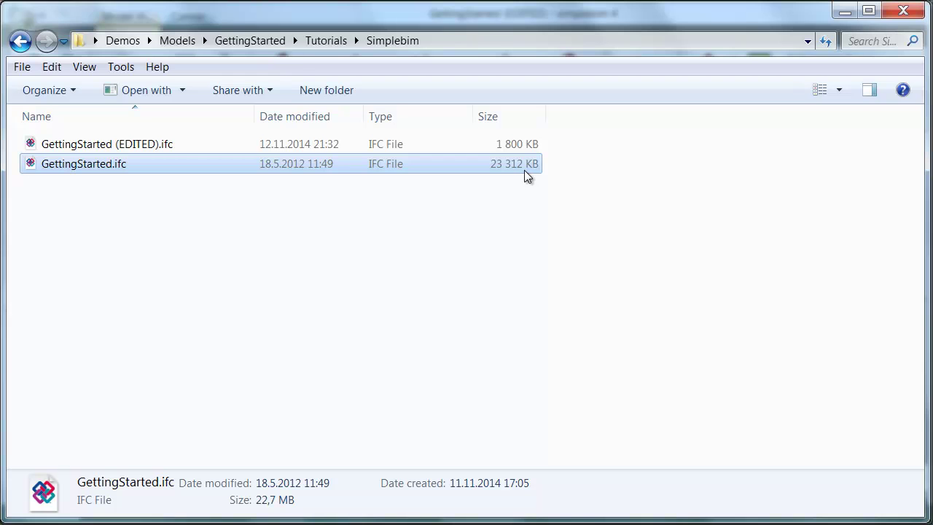
Step: Compare the file sizes of GettingStarted (EDITED).ifc and GettingStarted.ifc in the Simplebim folder in Windows Explorer
left_click(525, 145)
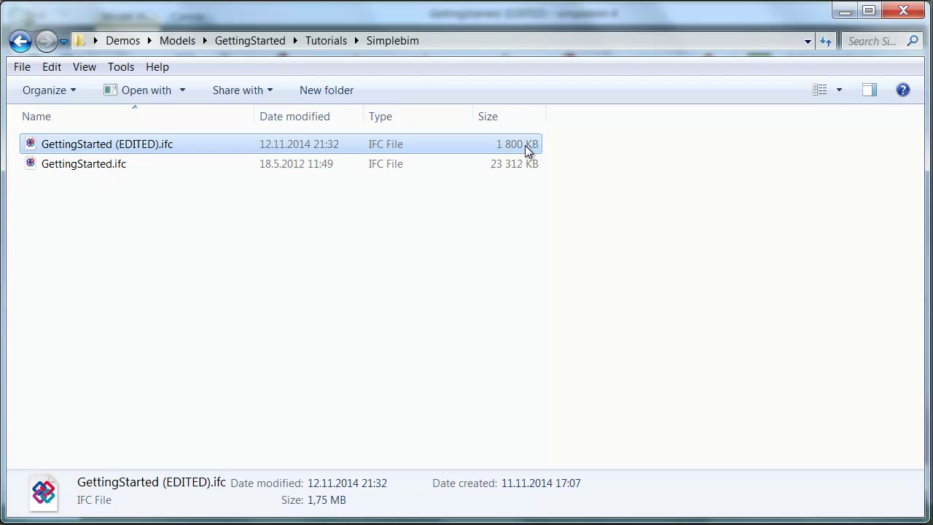
left_click(528, 166)
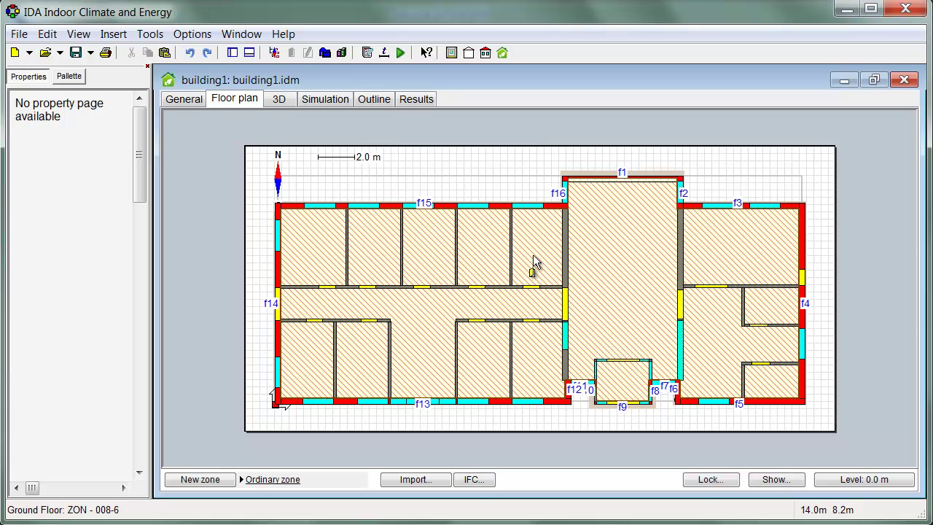
Step: Switch to IDA Indoor Climate and Energy, review building1's IFC data mapping for the Constructions category, and cancel the mapping
left_click(474, 479)
left_click(525, 394)
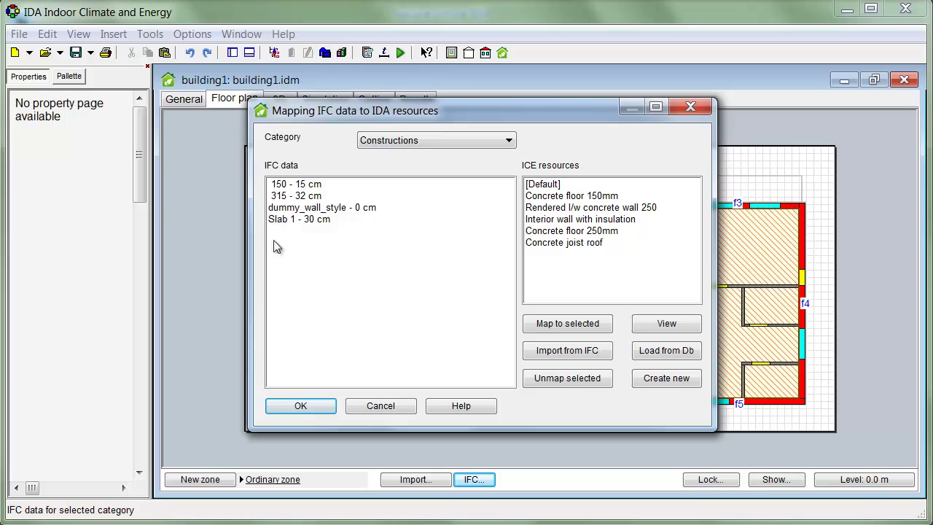
left_click(385, 406)
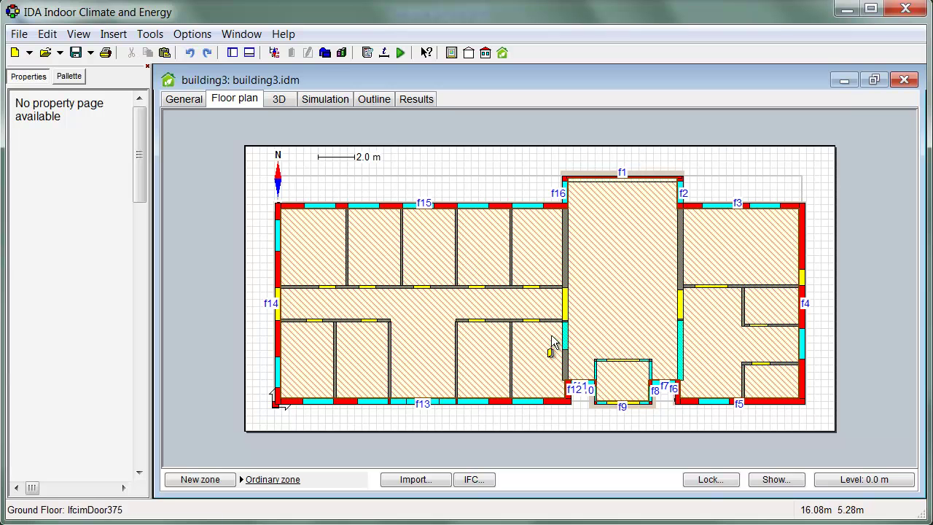
Step: Review the IFC construction types in building3's mapping to IDA resources for comparison, and close the mapping
left_click(474, 481)
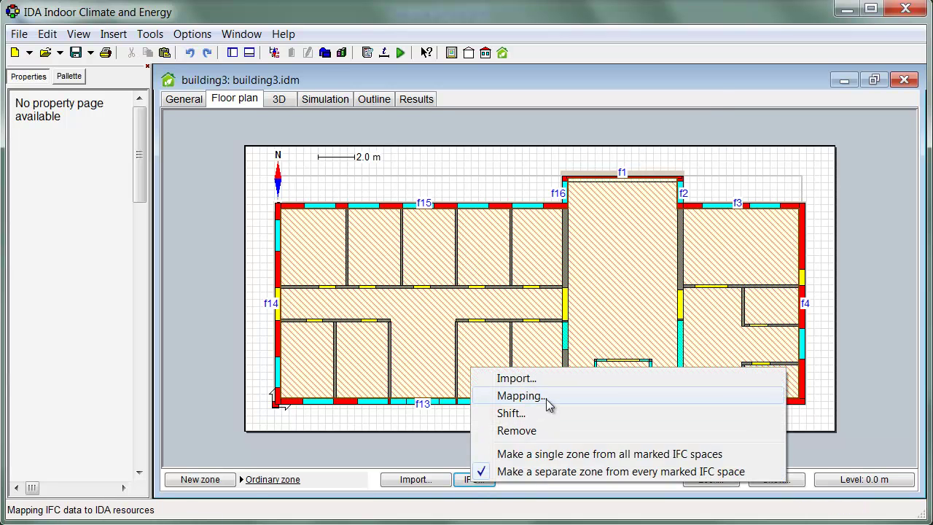
left_click(543, 396)
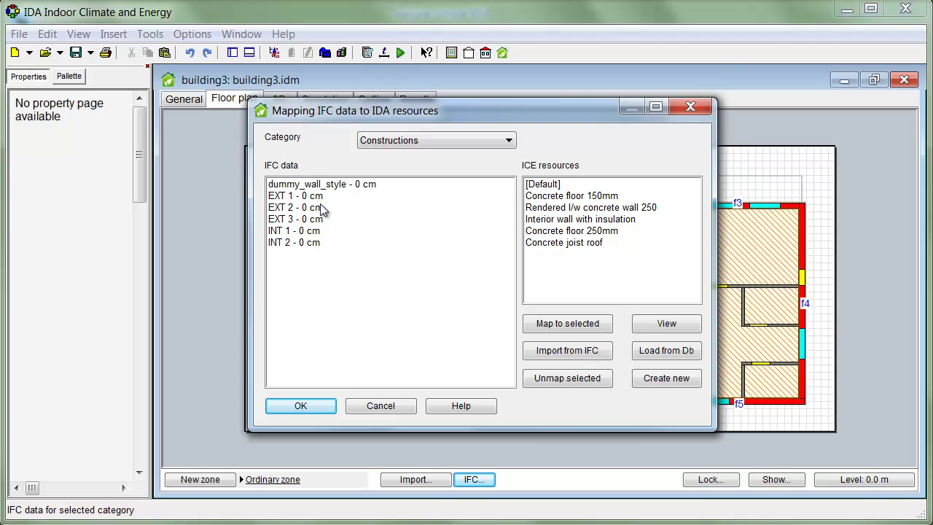
left_click(301, 405)
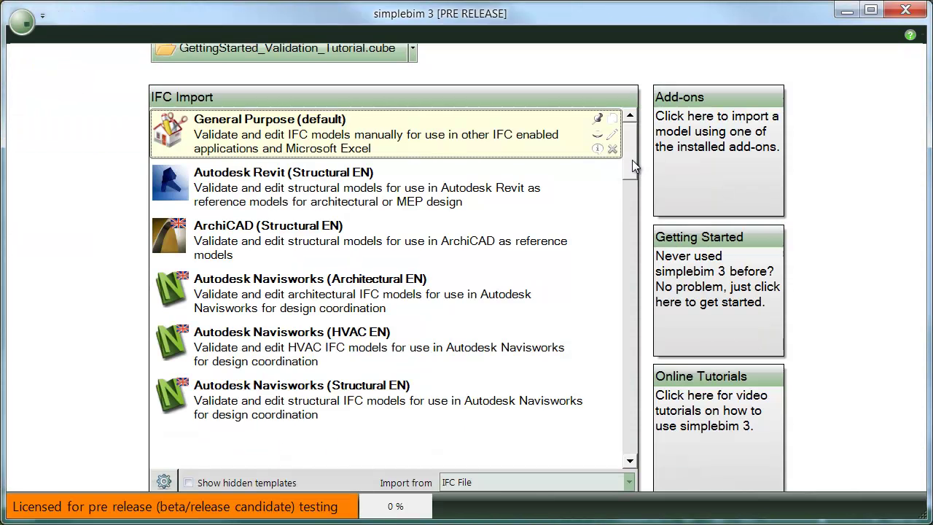
Step: Switch to simplebim 3 and look through the available IFC Import templates to the end of the list
left_click_drag(633, 161, 635, 430)
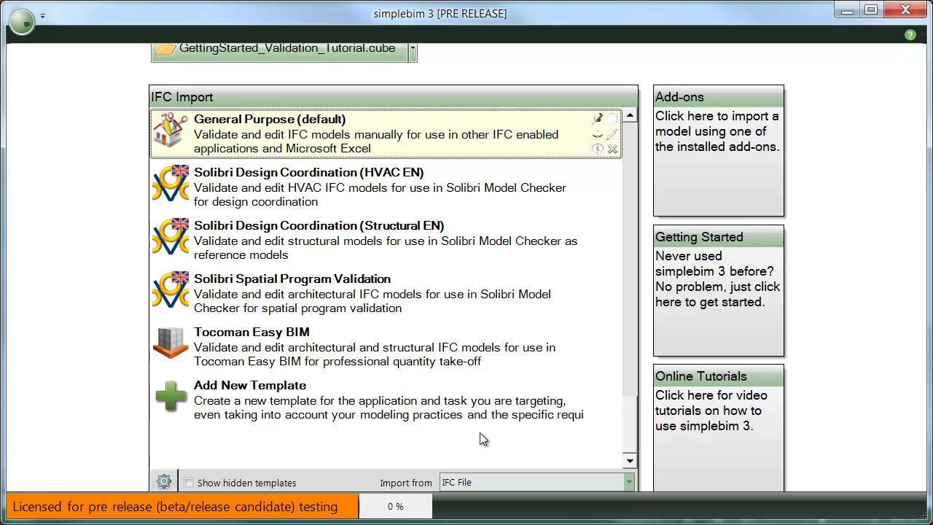